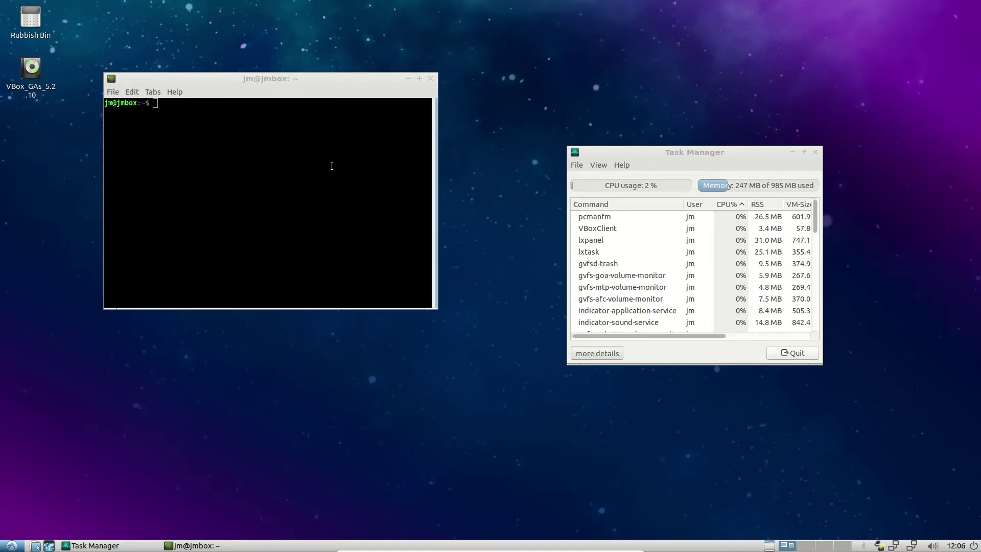
Run lsb_release -a in the terminal to confirm Ubuntu 18.04 LTS (bionic).
{"action": "left_click", "coordinate": [308, 188]}
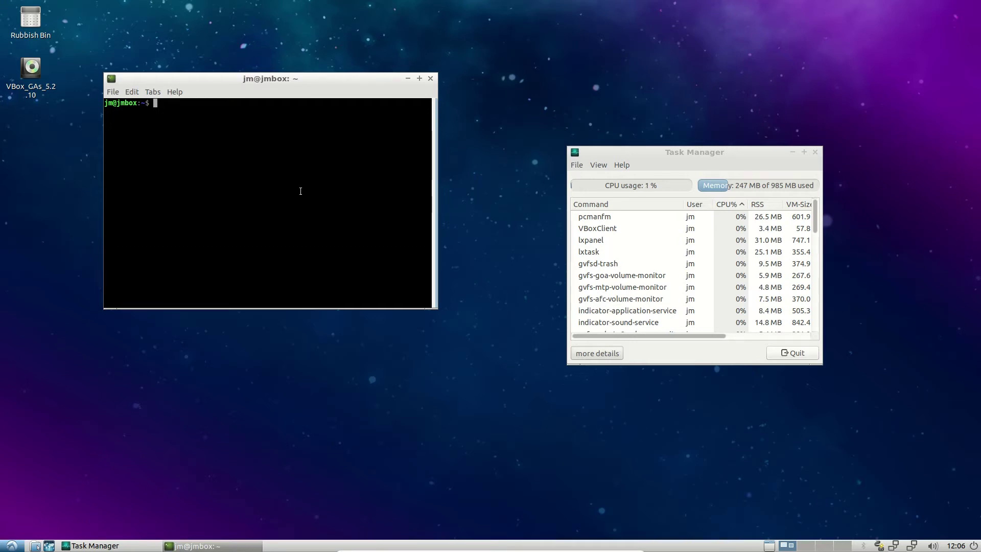
{"action": "type", "text": "uname"}
{"action": "key", "text": "BackSpace"}
{"action": "key", "text": "BackSpace"}
{"action": "key", "text": "BackSpace"}
{"action": "key", "text": "BackSpace"}
{"action": "key", "text": "BackSpace"}
{"action": "key", "text": "BackSpace"}
{"action": "type", "text": "lsb_release -a"}
{"action": "key", "text": "Return"}
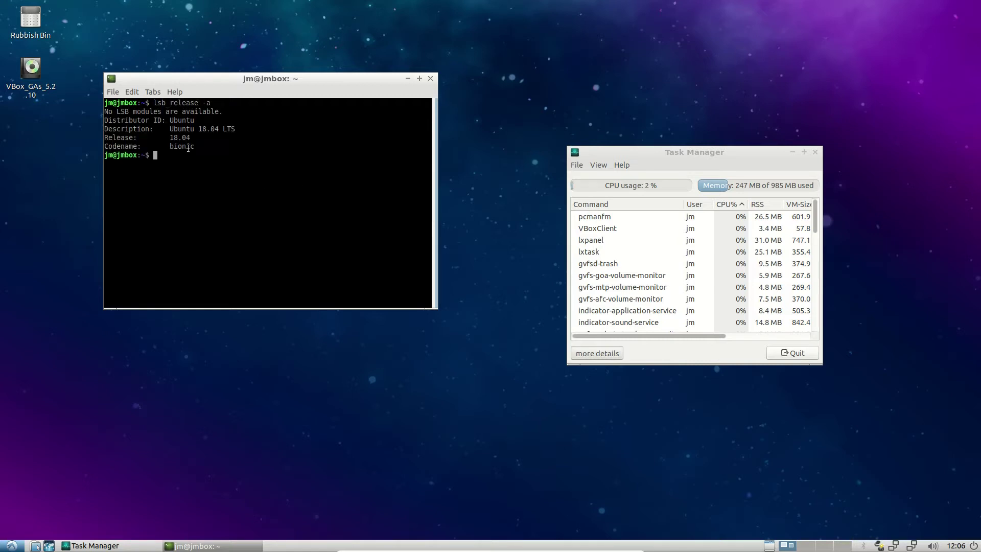
{"action": "left_click_drag", "start_coordinate": [170, 118], "coordinate": [238, 128]}
{"action": "left_click", "coordinate": [234, 128]}
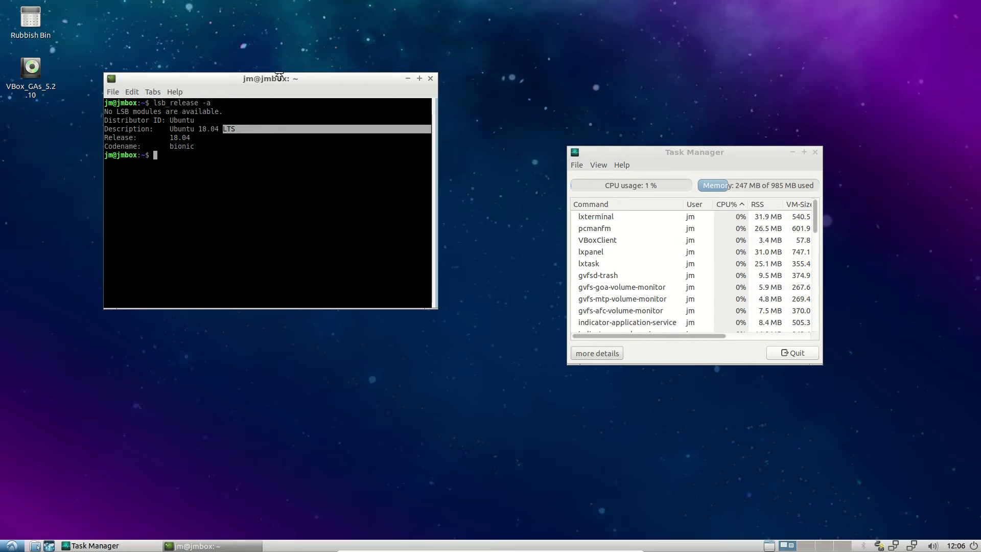
{"action": "left_click_drag", "start_coordinate": [307, 77], "coordinate": [335, 113]}
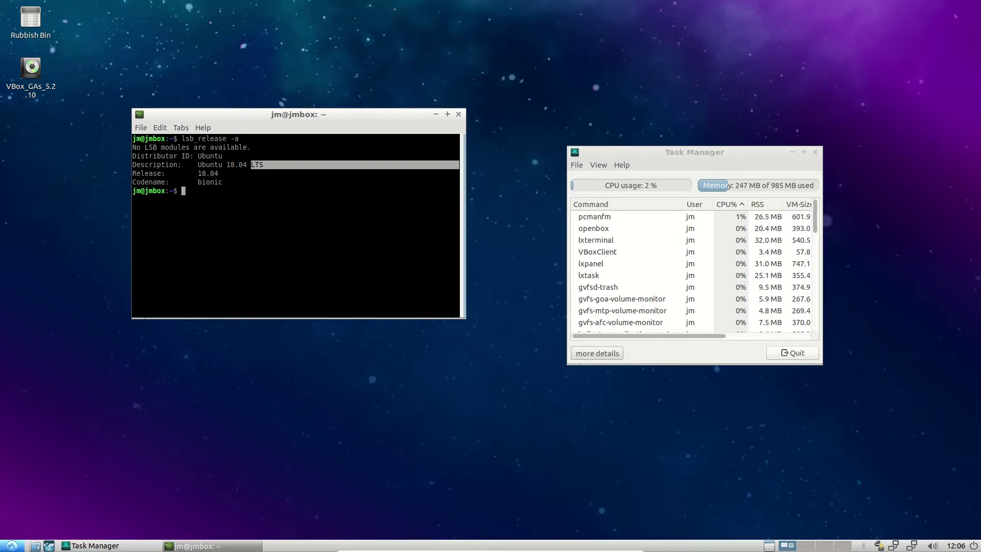
Run uname -a and highlight the kernel version 4.15.0-20-generic.
{"action": "left_click", "coordinate": [11, 545]}
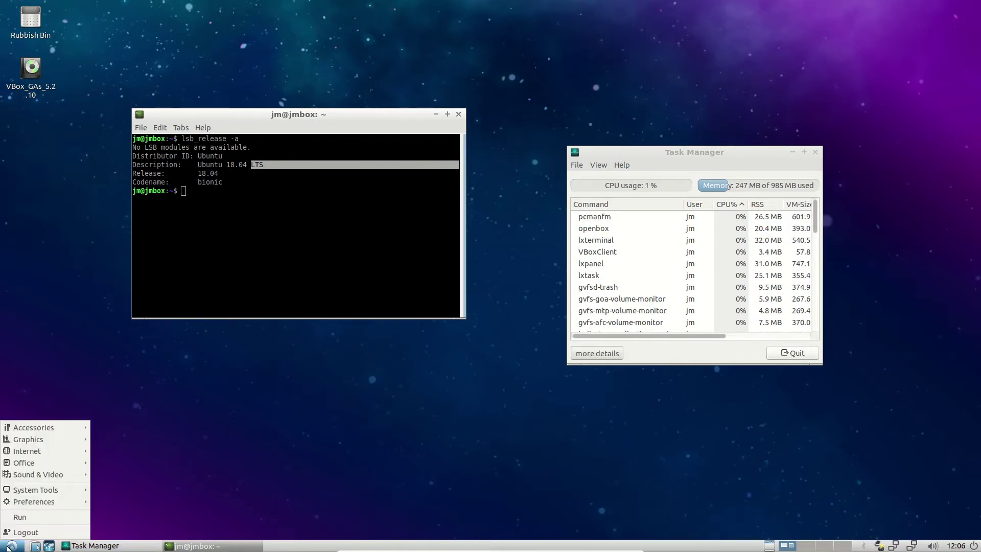
{"action": "left_click", "coordinate": [10, 546]}
{"action": "left_click", "coordinate": [219, 270]}
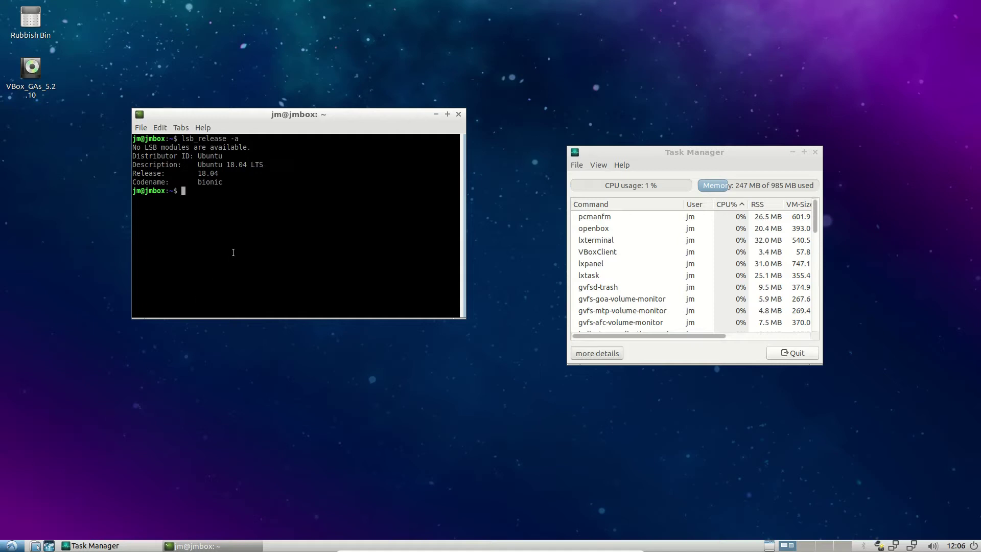
{"action": "type", "text": "uname -a"}
{"action": "key", "text": "Return"}
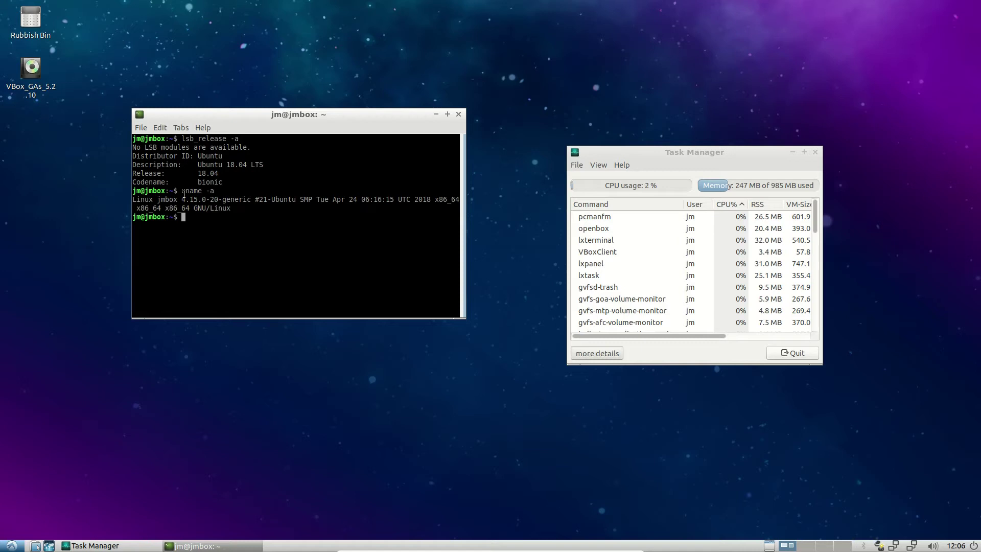
{"action": "left_click_drag", "start_coordinate": [185, 199], "coordinate": [206, 200]}
{"action": "left_click_drag", "start_coordinate": [380, 121], "coordinate": [520, 87]}
{"action": "left_click", "coordinate": [749, 37]}
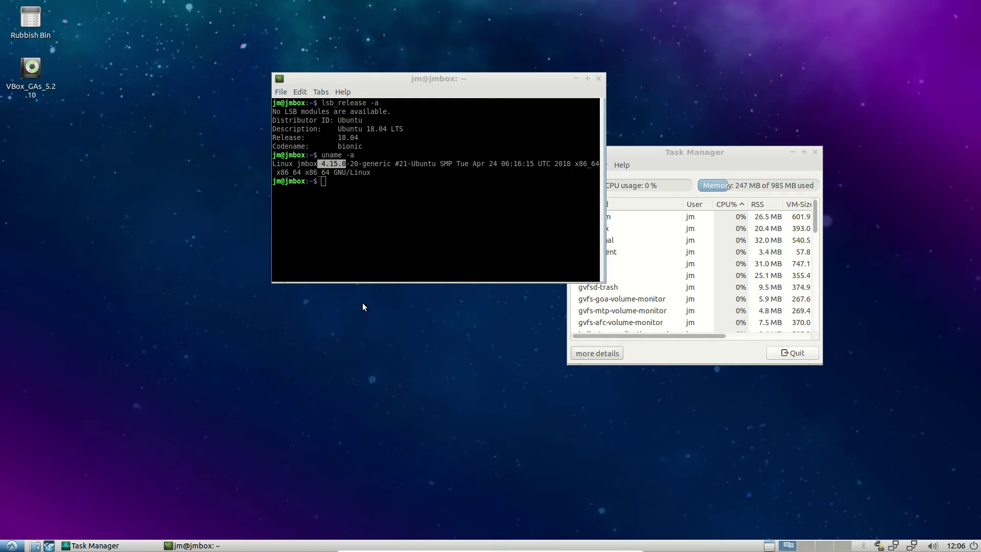
Separate the terminal and Task Manager windows and browse the applications menu categories.
{"action": "left_click_drag", "start_coordinate": [498, 79], "coordinate": [338, 107]}
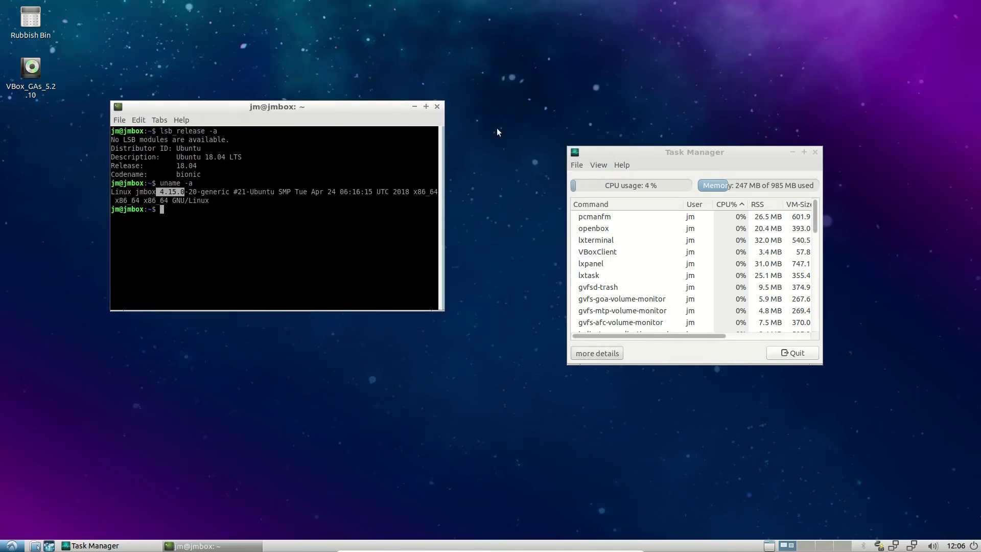
{"action": "left_click_drag", "start_coordinate": [671, 157], "coordinate": [635, 145]}
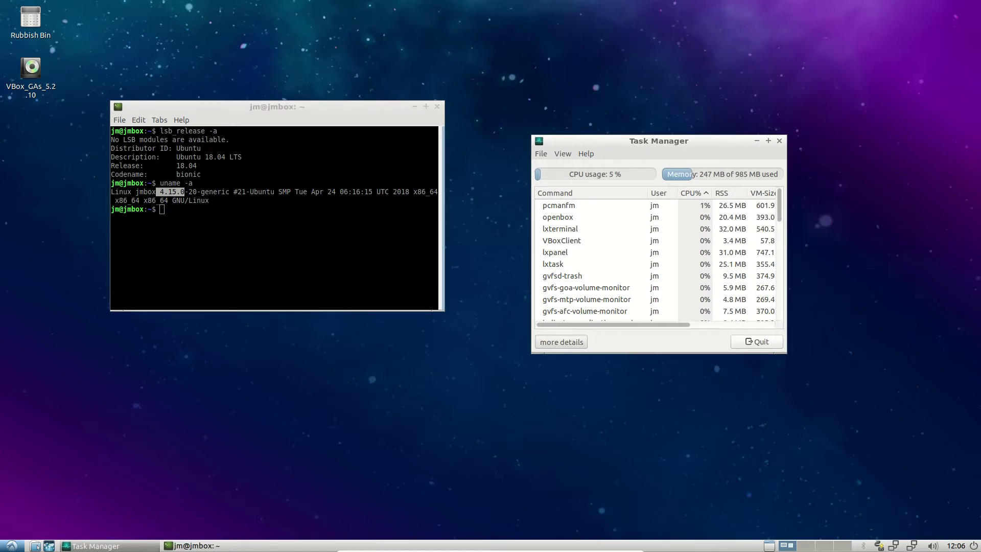
{"action": "left_click", "coordinate": [11, 545]}
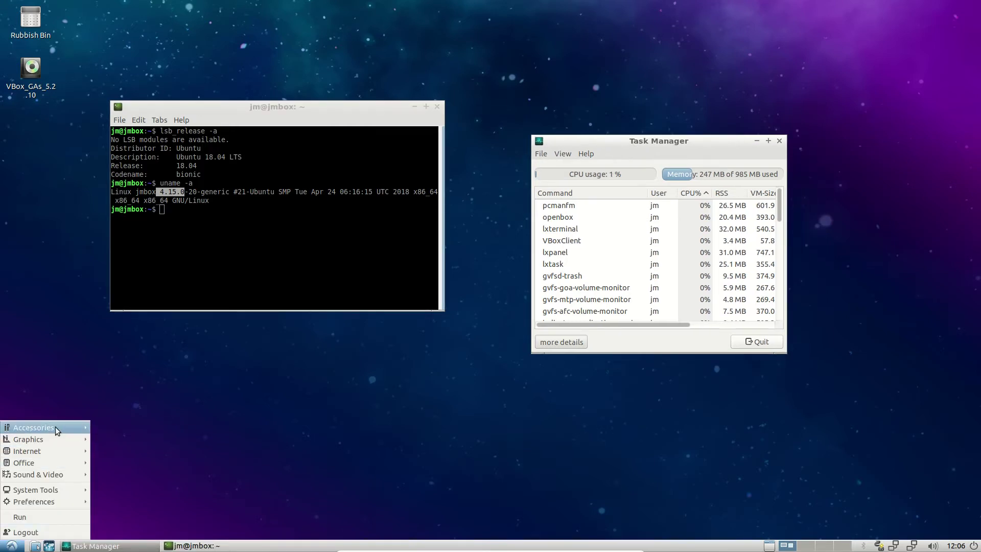
{"action": "mouse_move", "coordinate": [56, 431]}
{"action": "mouse_move", "coordinate": [52, 451]}
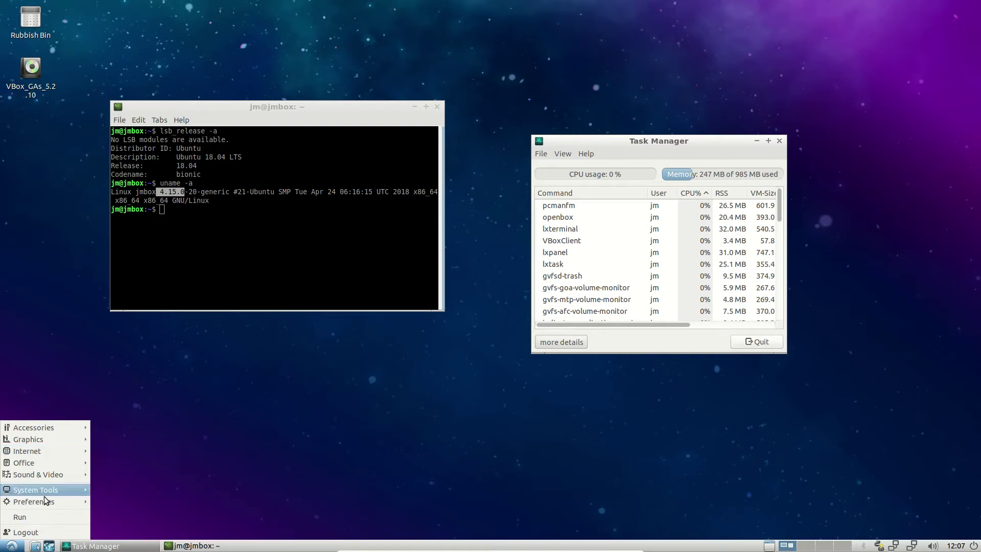
{"action": "mouse_move", "coordinate": [45, 475]}
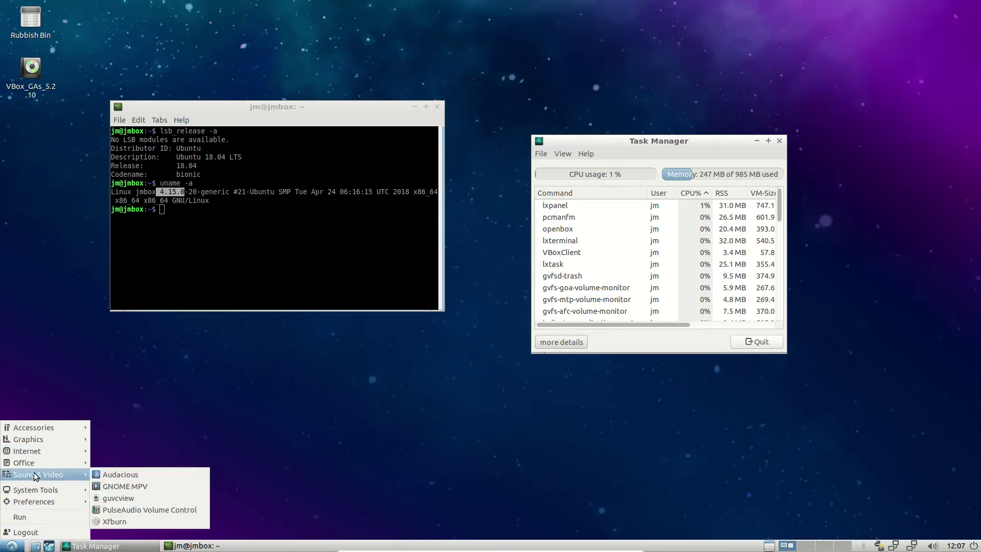
{"action": "mouse_move", "coordinate": [37, 491]}
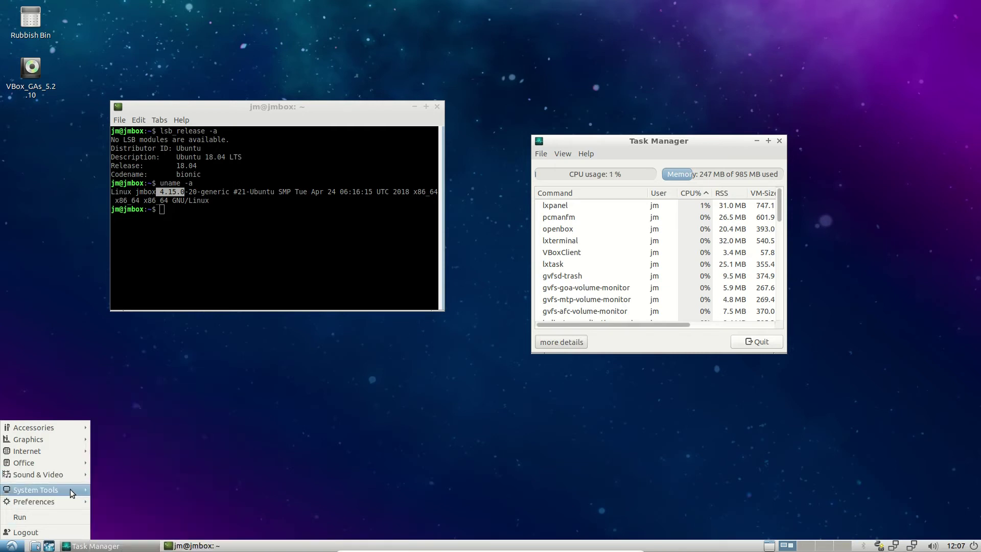
Launch an extra terminal and a second Task Manager from the menu, then close both extras.
{"action": "left_click", "coordinate": [125, 427]}
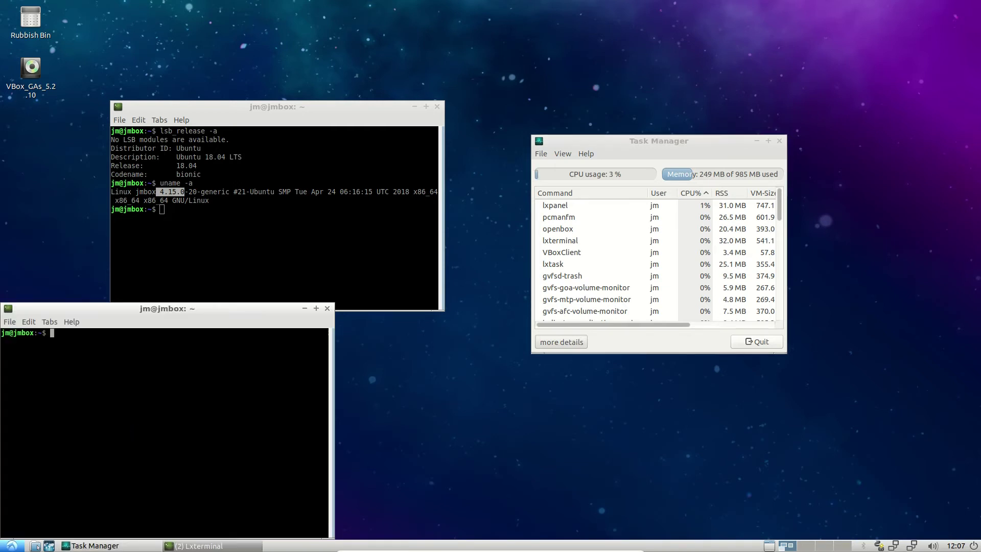
{"action": "left_click", "coordinate": [12, 545]}
{"action": "left_click", "coordinate": [144, 520]}
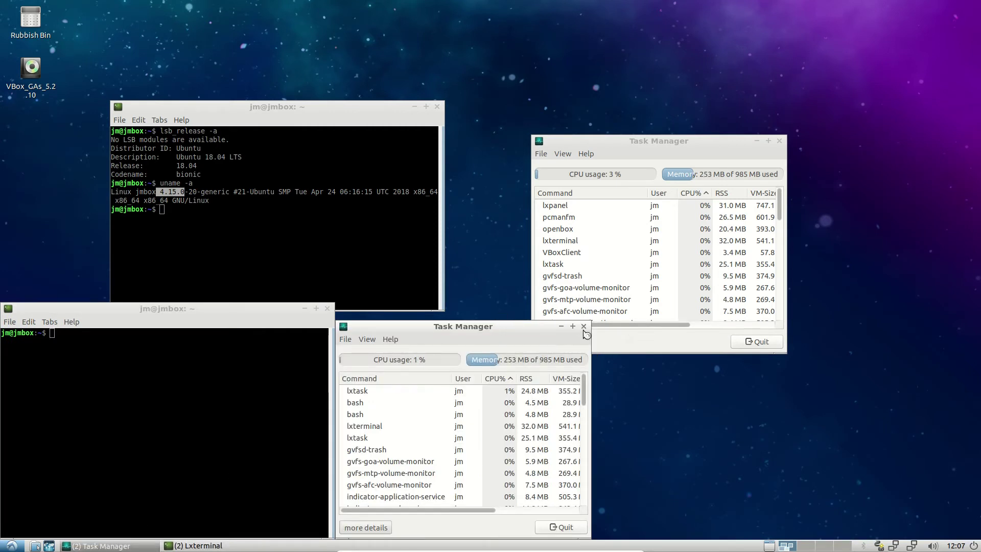
{"action": "left_click", "coordinate": [584, 326]}
{"action": "left_click", "coordinate": [328, 308]}
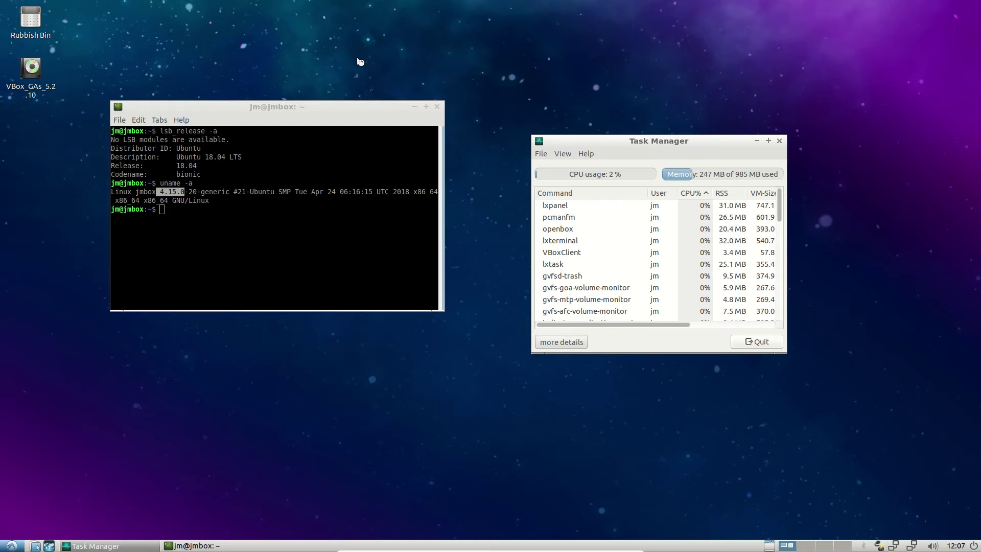
Shift the terminal and Task Manager lower, with memory reading about 266 MB of 985 MB.
{"action": "left_click_drag", "start_coordinate": [329, 109], "coordinate": [333, 171]}
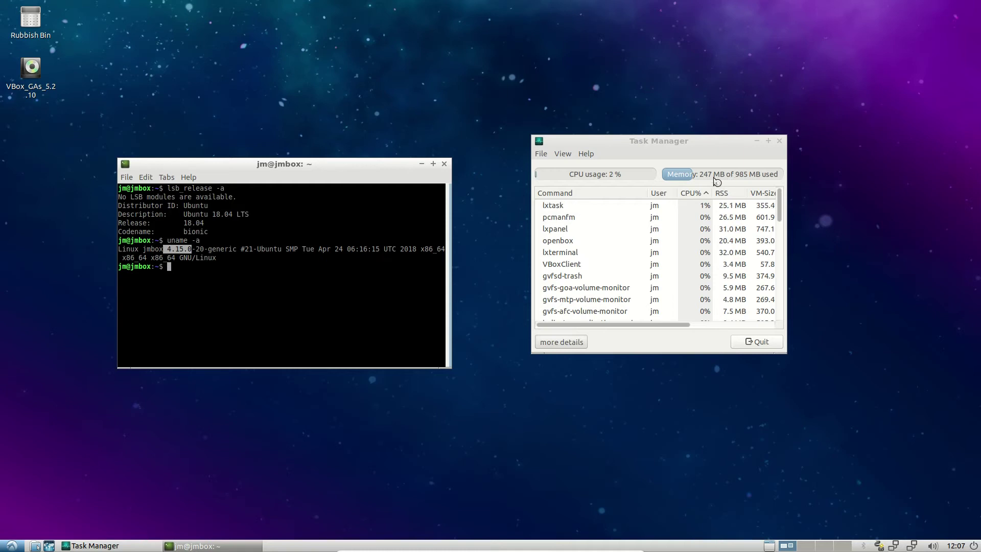
{"action": "left_click_drag", "start_coordinate": [680, 142], "coordinate": [714, 181]}
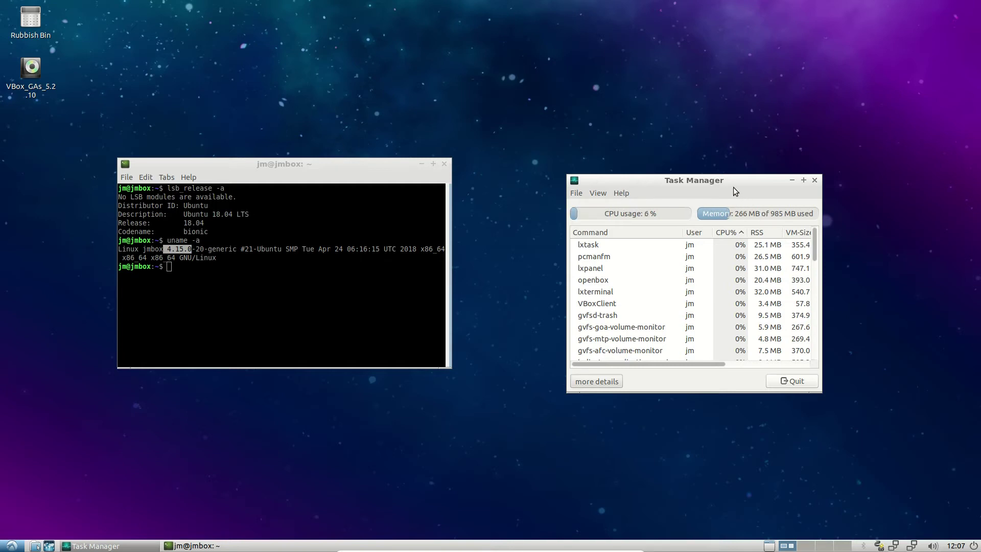
{"action": "left_click_drag", "start_coordinate": [727, 185], "coordinate": [740, 162]}
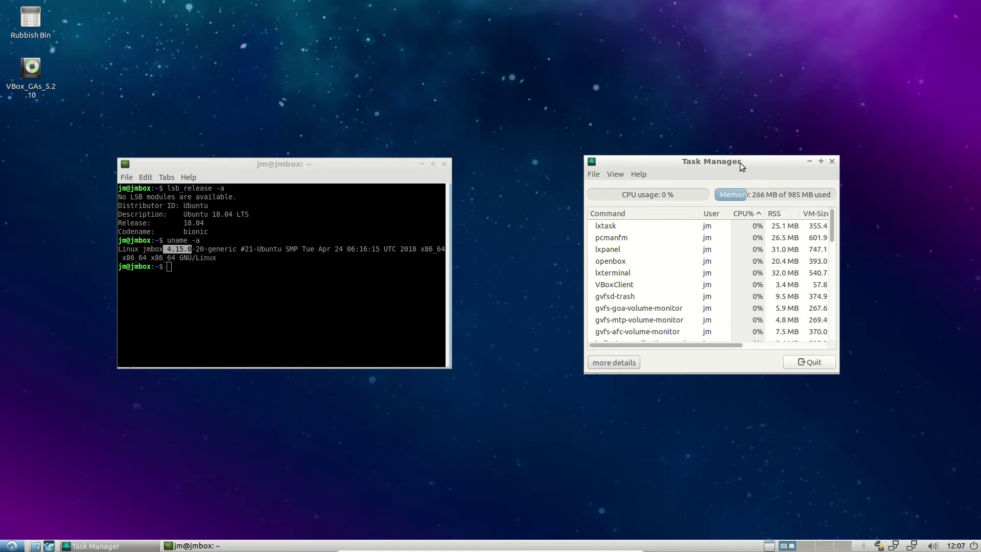
{"action": "left_click_drag", "start_coordinate": [740, 163], "coordinate": [739, 185]}
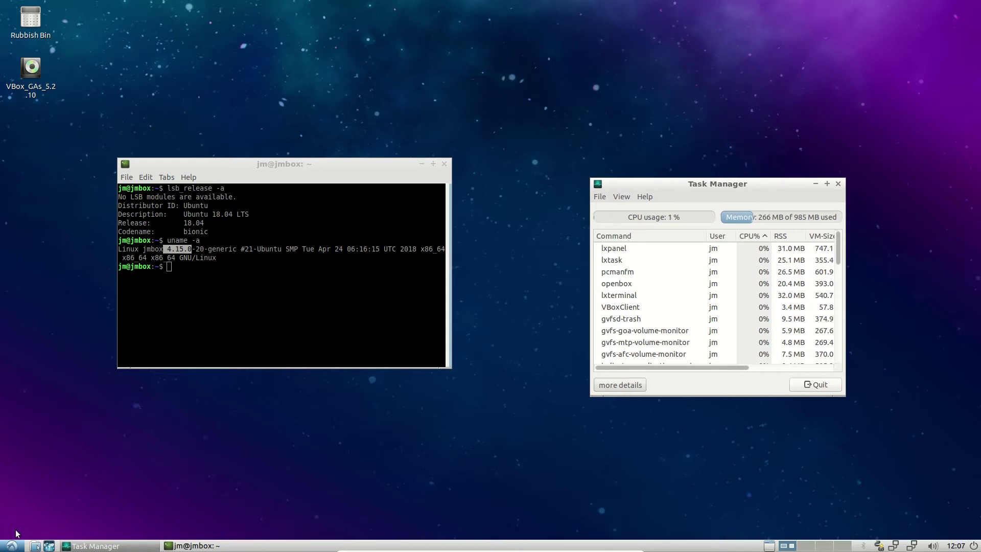
Open the home folder in PCManFM and show its About box for version 1.2.5.
{"action": "left_click", "coordinate": [35, 545]}
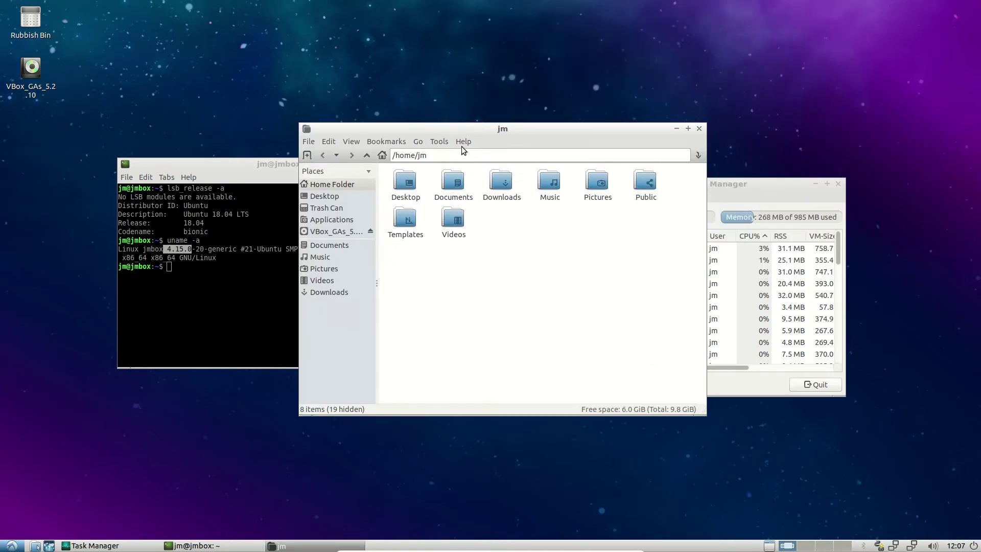
{"action": "left_click", "coordinate": [461, 146]}
{"action": "left_click", "coordinate": [474, 154]}
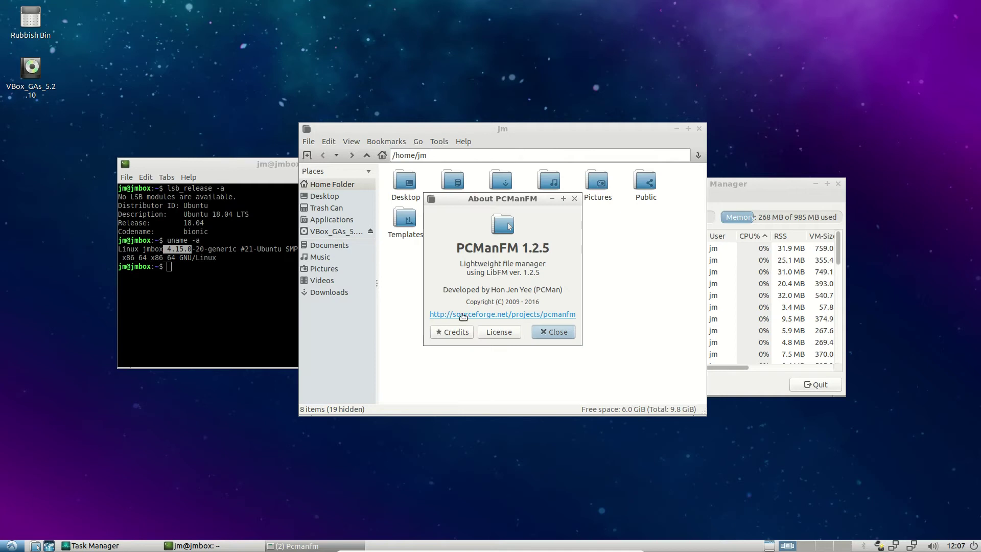
{"action": "left_click_drag", "start_coordinate": [454, 247], "coordinate": [580, 247]}
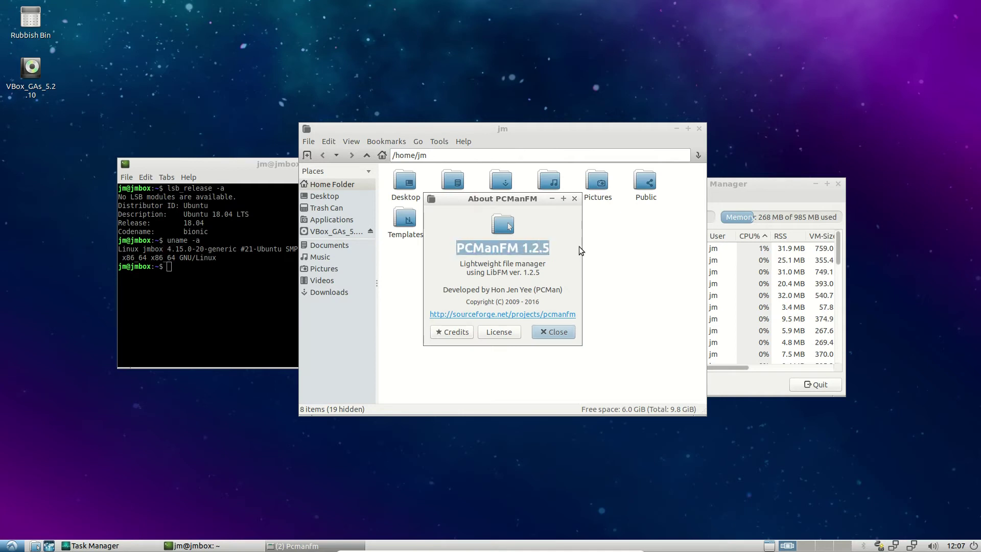
Move the About dialog up over the terminal and shift the file manager left and down.
{"action": "left_click_drag", "start_coordinate": [511, 202], "coordinate": [211, 383]}
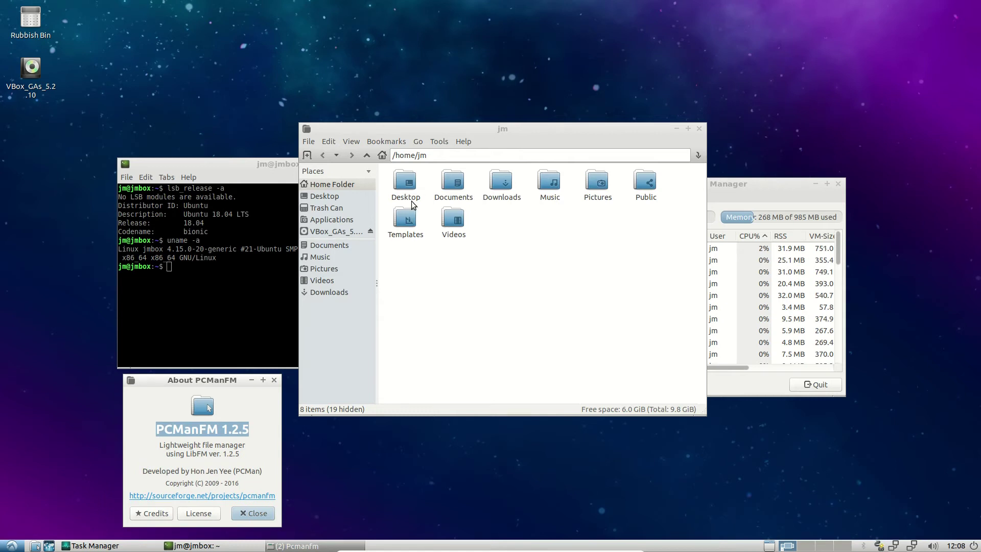
{"action": "left_click", "coordinate": [509, 296]}
{"action": "left_click", "coordinate": [453, 225]}
{"action": "left_click", "coordinate": [581, 265]}
{"action": "left_click", "coordinate": [223, 387]}
{"action": "left_click_drag", "start_coordinate": [222, 381], "coordinate": [234, 222]}
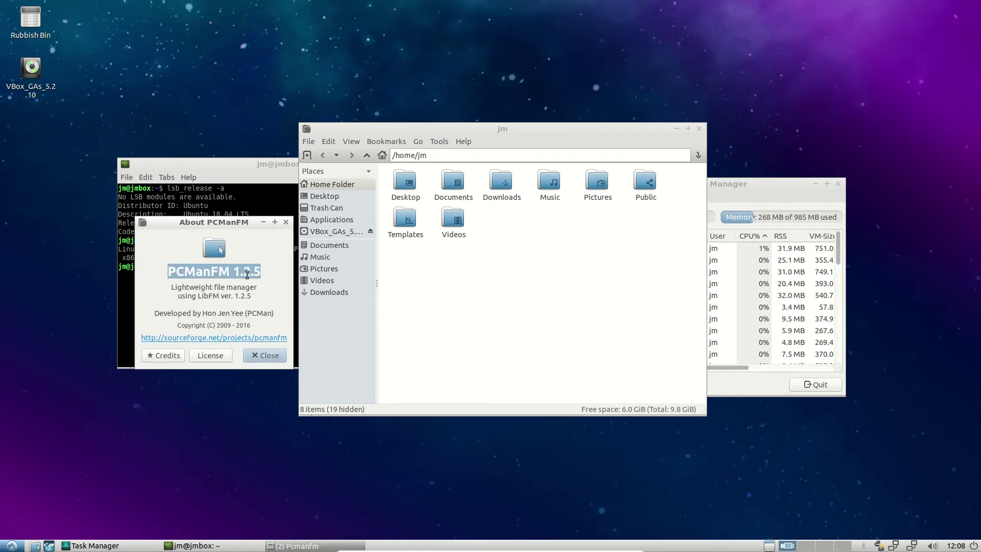
{"action": "left_click", "coordinate": [269, 163]}
{"action": "mouse_move", "coordinate": [518, 131]}
{"action": "left_mouse_down"}
{"action": "mouse_move", "coordinate": [506, 127]}
{"action": "mouse_move", "coordinate": [471, 153]}
{"action": "left_mouse_up"}
Move Task Manager to the right and close the About PCManFM dialog.
{"action": "left_click_drag", "start_coordinate": [750, 192], "coordinate": [842, 209]}
{"action": "left_click", "coordinate": [266, 355]}
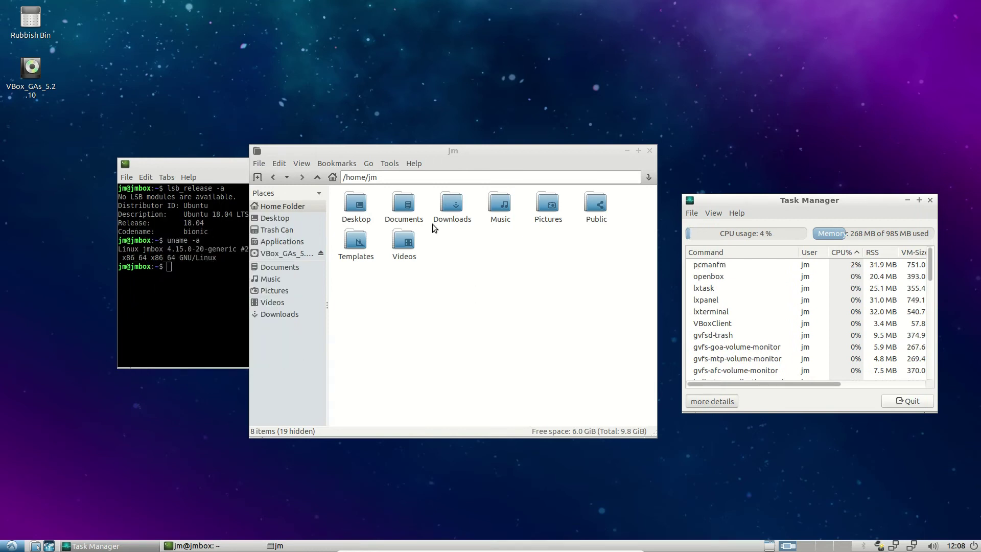
{"action": "left_click", "coordinate": [223, 295]}
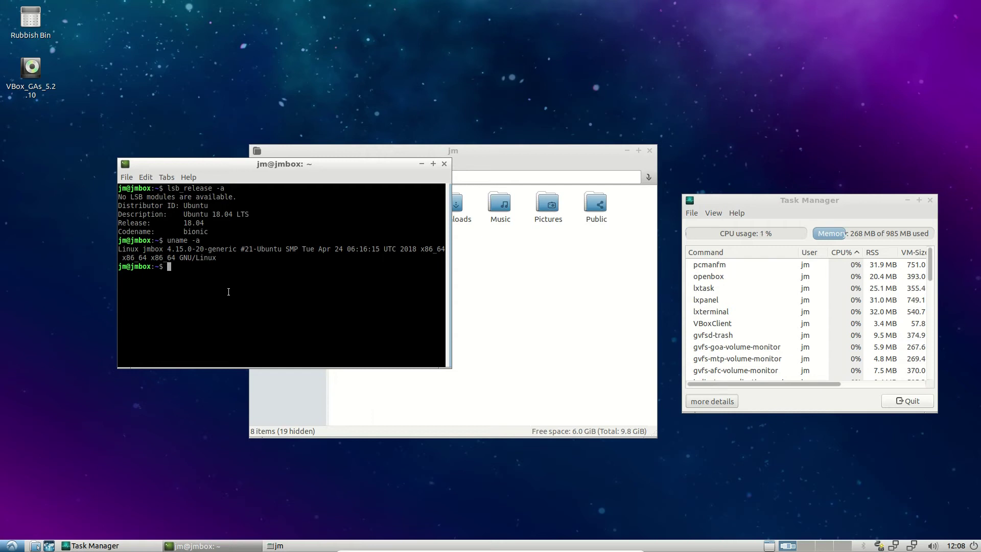
{"action": "left_click", "coordinate": [529, 295]}
Place the file manager top-right and Task Manager below it so all three windows show.
{"action": "left_click_drag", "start_coordinate": [528, 150], "coordinate": [773, 18]}
{"action": "left_click", "coordinate": [356, 272]}
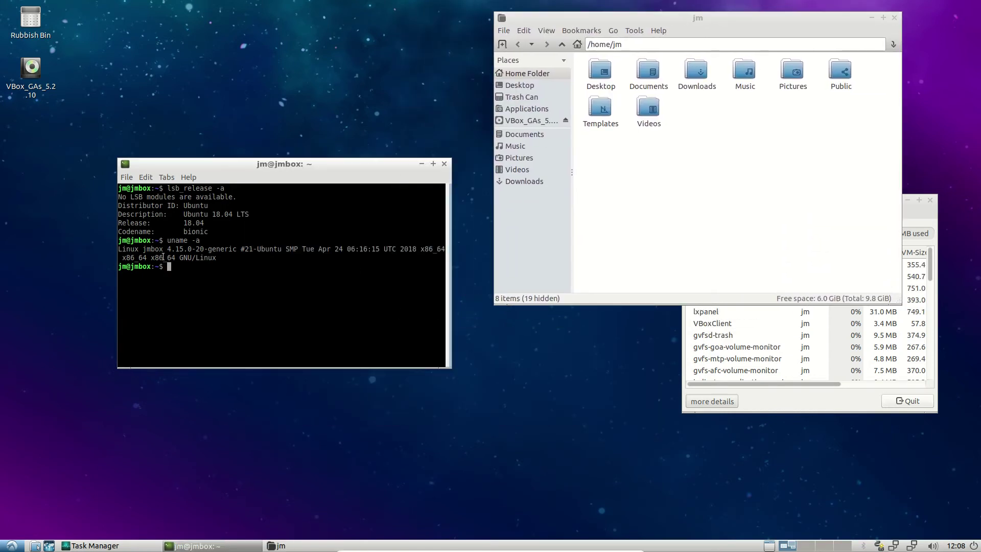
{"action": "left_click", "coordinate": [911, 215]}
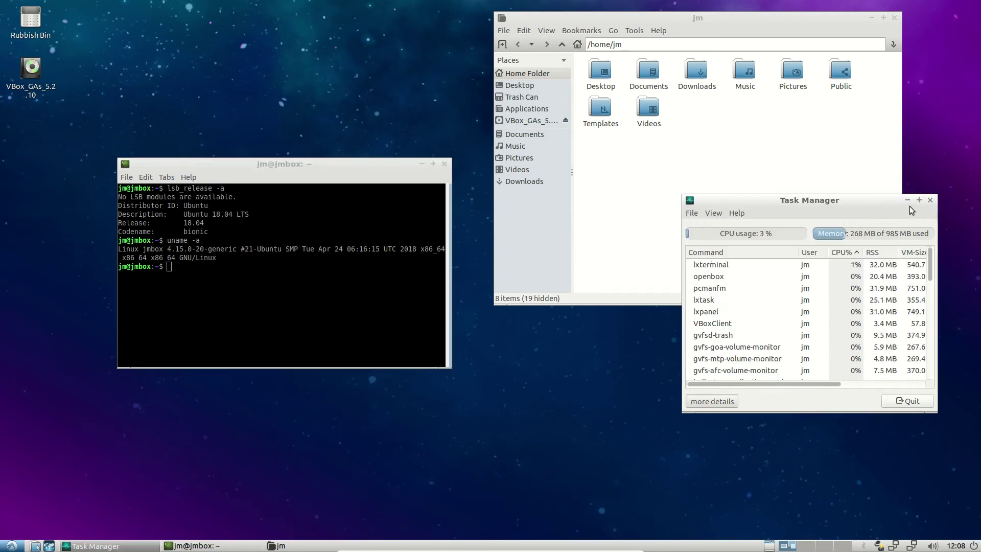
{"action": "left_click_drag", "start_coordinate": [753, 220], "coordinate": [693, 261]}
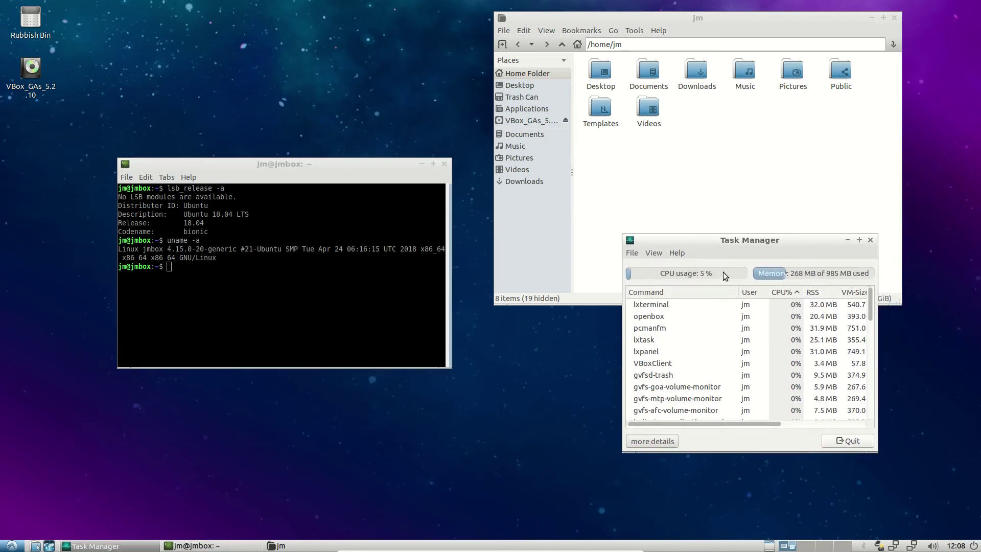
{"action": "left_click", "coordinate": [228, 476]}
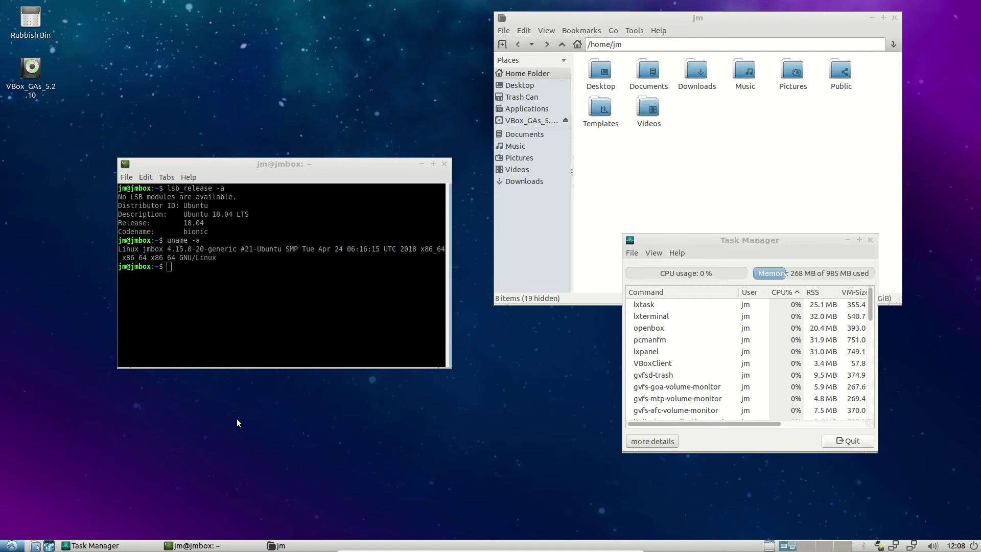
Launch Firefox on the 'Ubuntu flavours' bookmark and scroll to the Lubuntu, Kubuntu and MATE entries.
{"action": "left_click", "coordinate": [49, 545]}
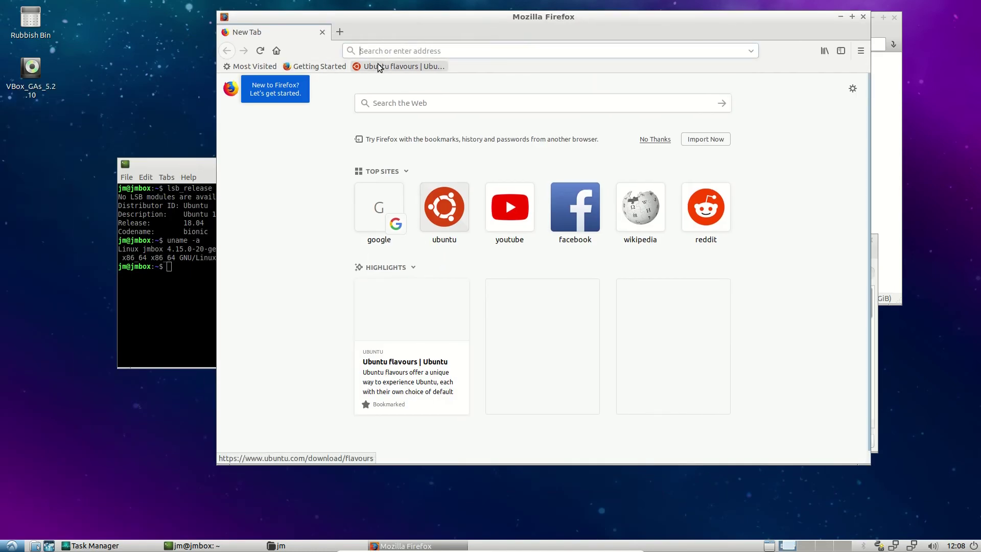
{"action": "left_click", "coordinate": [380, 67]}
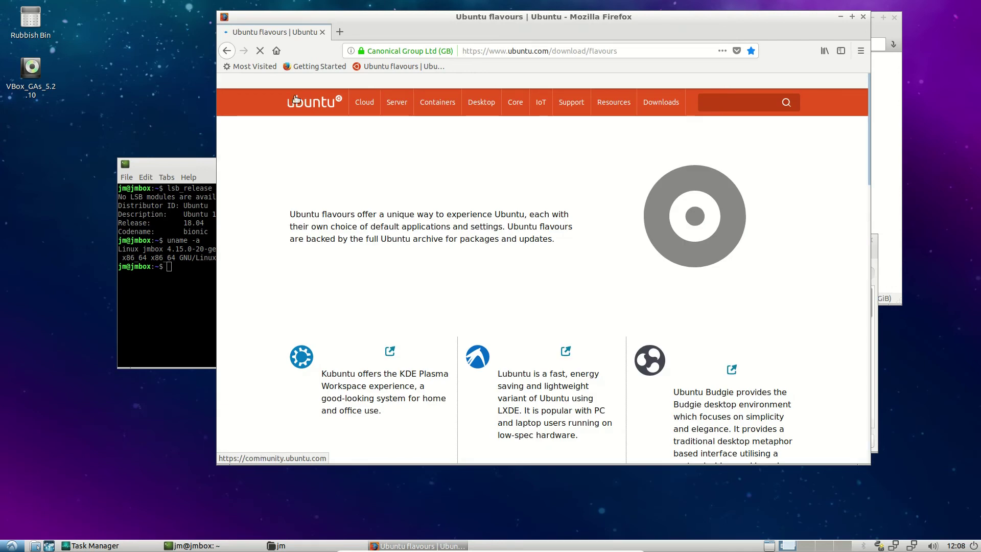
{"action": "mouse_move", "coordinate": [644, 99]}
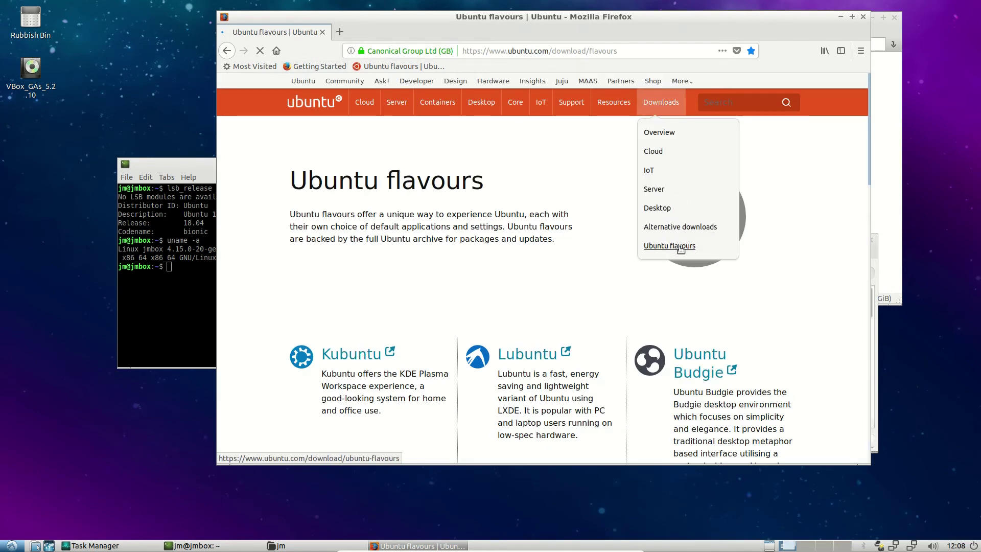
{"action": "scroll", "coordinate": [587, 234], "scroll_direction": "down", "scroll_amount": 4}
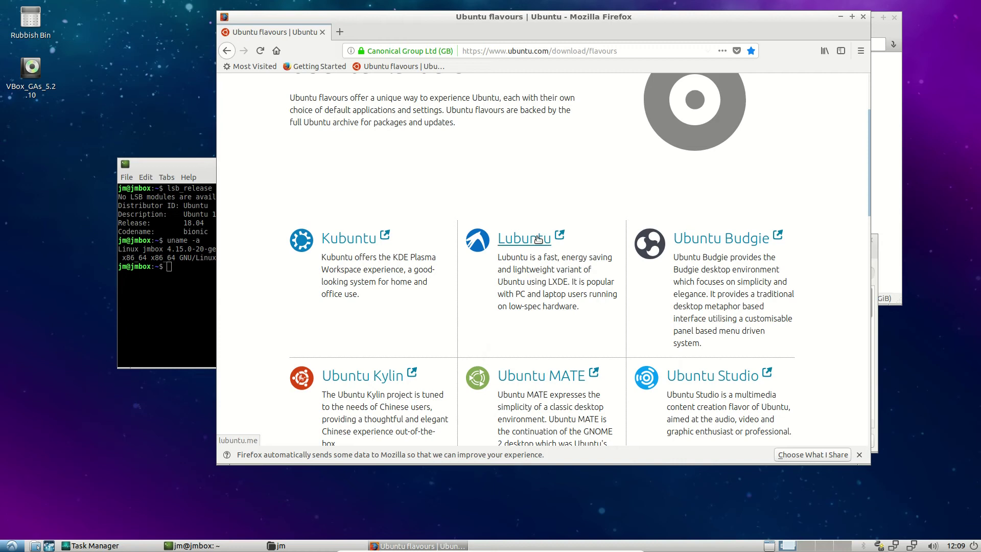
{"action": "left_click_drag", "start_coordinate": [538, 240], "coordinate": [475, 261]}
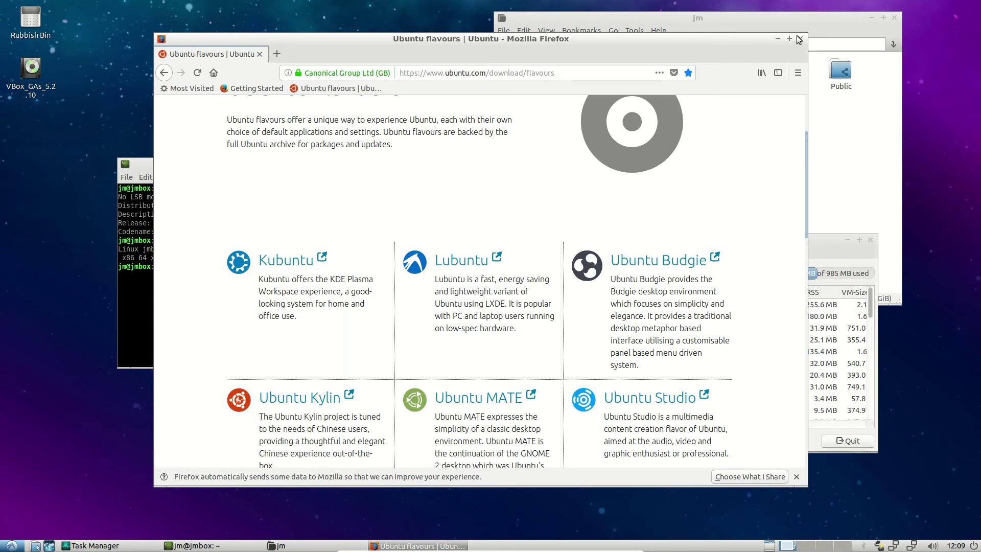
Reveal Task Manager showing firefox at about 255.8 MB, with 527 MB of 985 MB used.
{"action": "left_click_drag", "start_coordinate": [726, 45], "coordinate": [601, 43]}
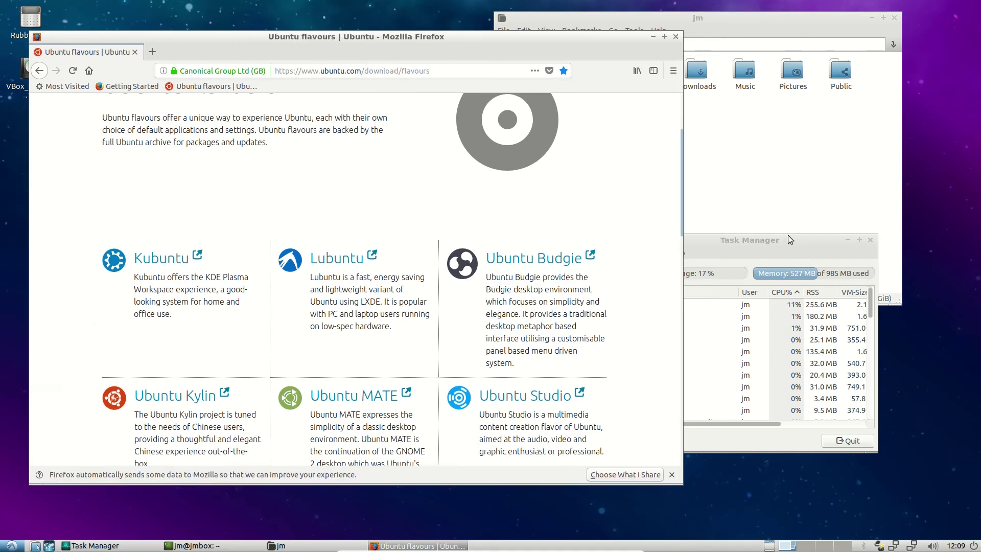
{"action": "left_click_drag", "start_coordinate": [806, 261], "coordinate": [853, 280]}
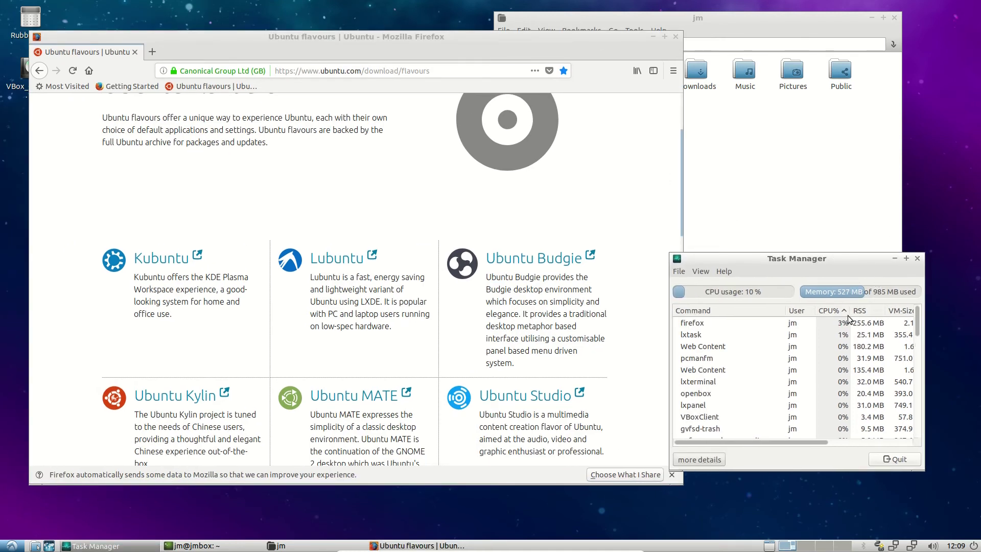
{"action": "left_click_drag", "start_coordinate": [449, 40], "coordinate": [464, 46]}
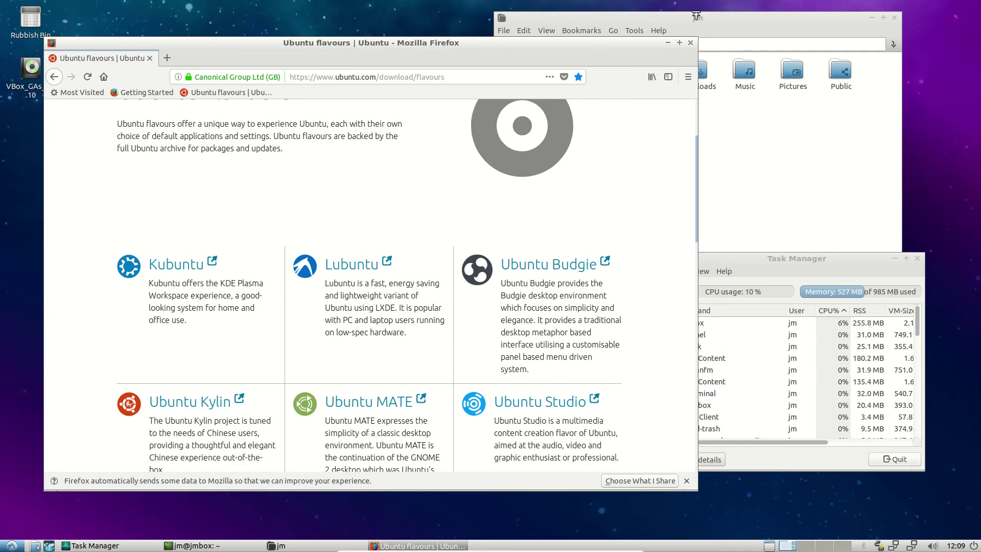
Close Firefox and lower Task Manager, memory dropping back to 261 MB of 985 MB.
{"action": "left_click", "coordinate": [690, 43]}
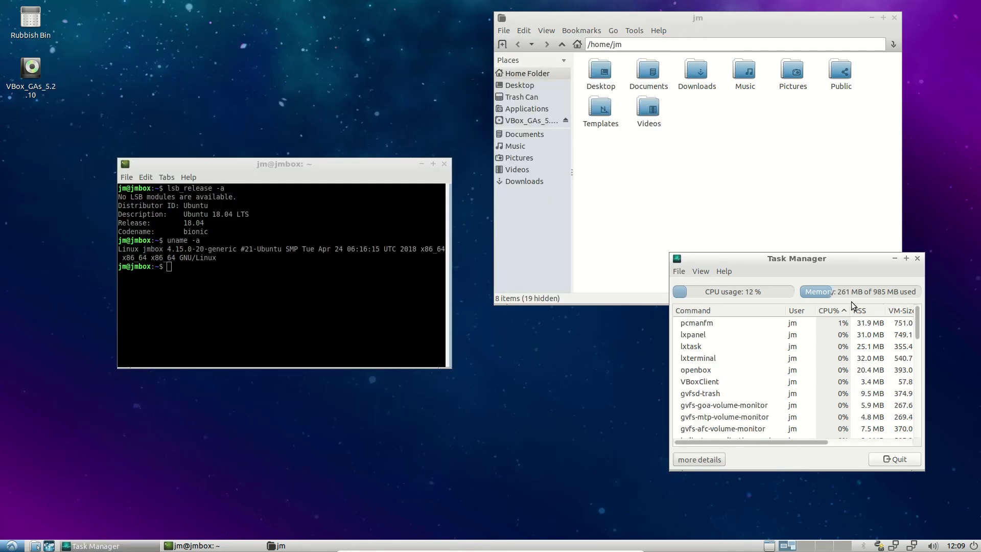
{"action": "left_click_drag", "start_coordinate": [835, 260], "coordinate": [810, 319]}
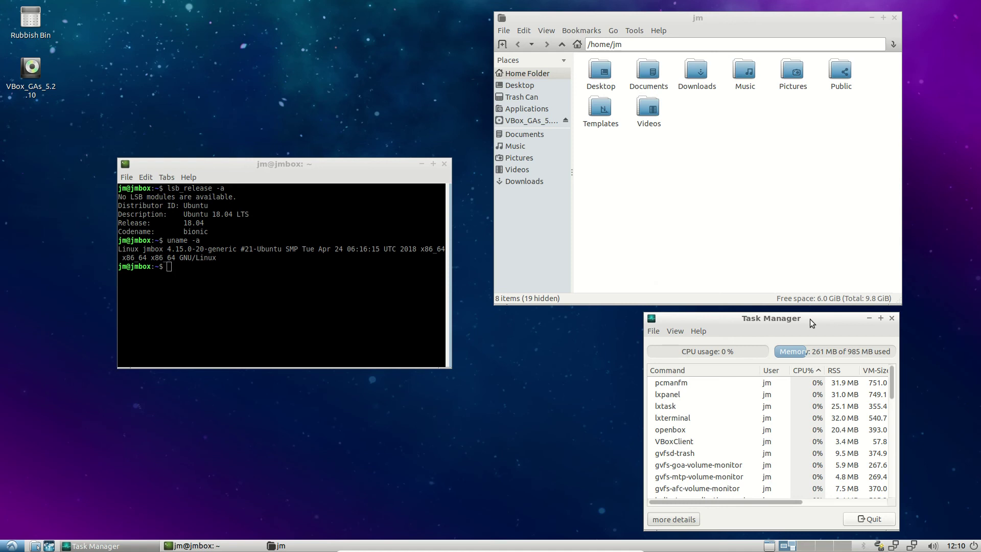
Browse the applications menu categories, ending on Accessories with Archive Manager, Calculator, Leafpad and Xpad.
{"action": "left_click", "coordinate": [11, 545]}
{"action": "mouse_move", "coordinate": [37, 425]}
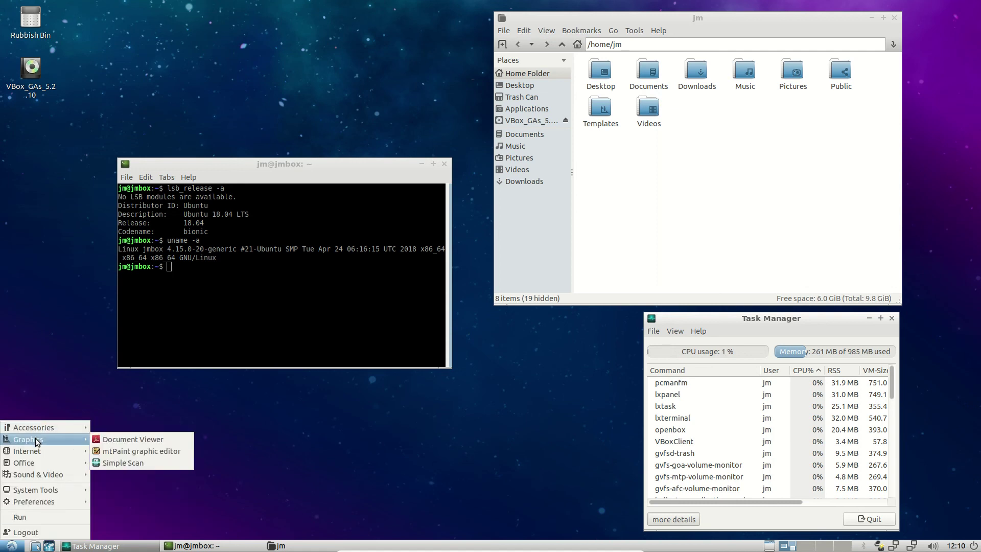
{"action": "mouse_move", "coordinate": [77, 451]}
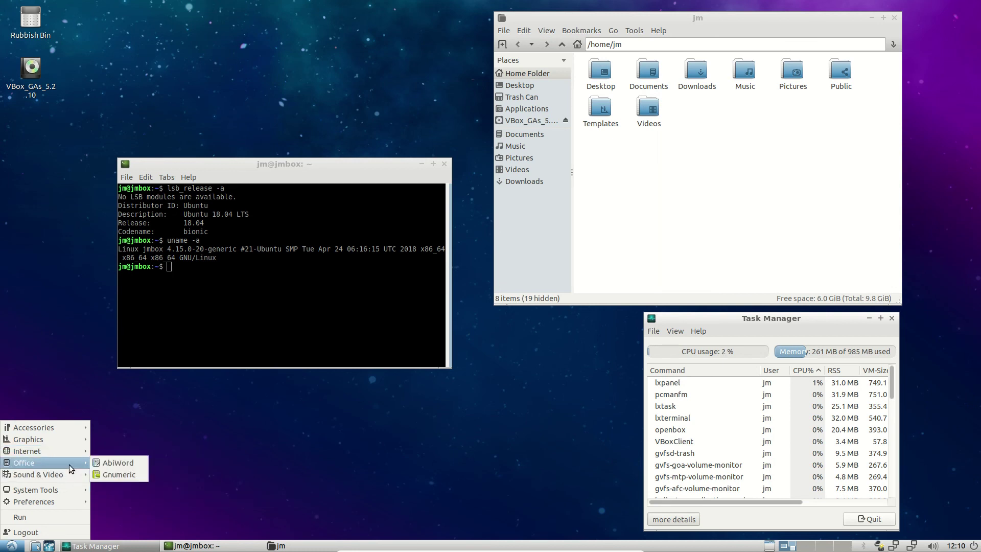
{"action": "mouse_move", "coordinate": [69, 475]}
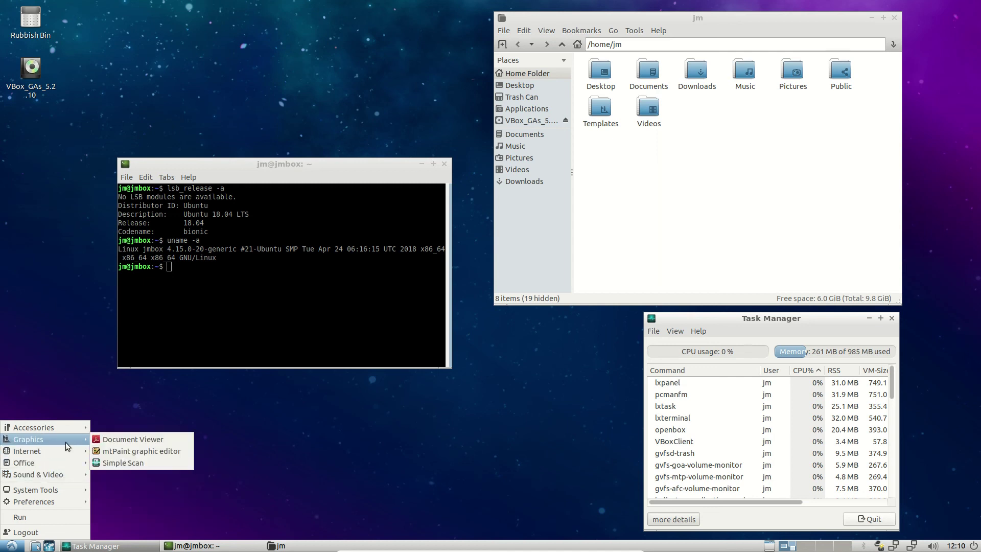
{"action": "mouse_move", "coordinate": [70, 422]}
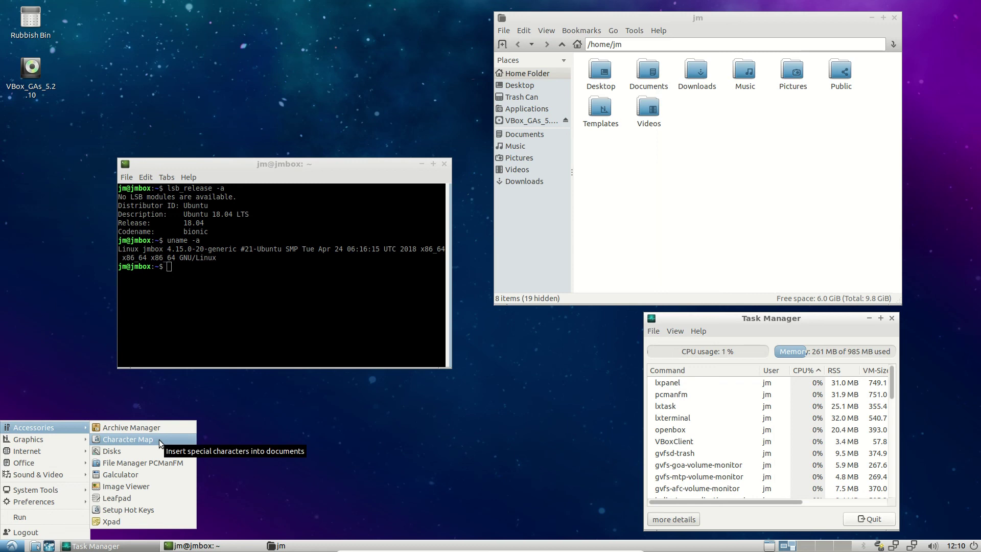
Dismiss the applications menu by clicking an empty desktop area, leaving Task Manager unfocused.
{"action": "left_click", "coordinate": [289, 415]}
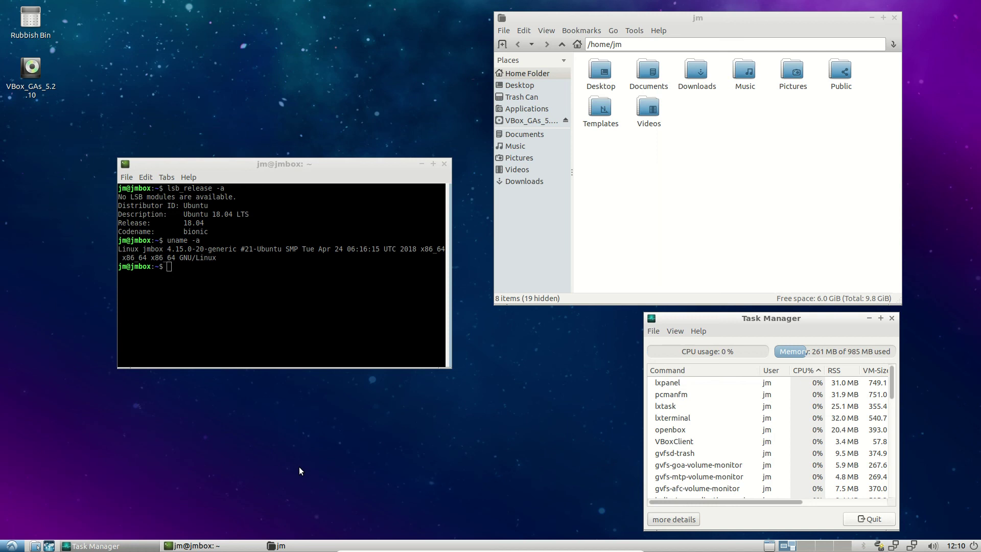
{"action": "left_click", "coordinate": [332, 425]}
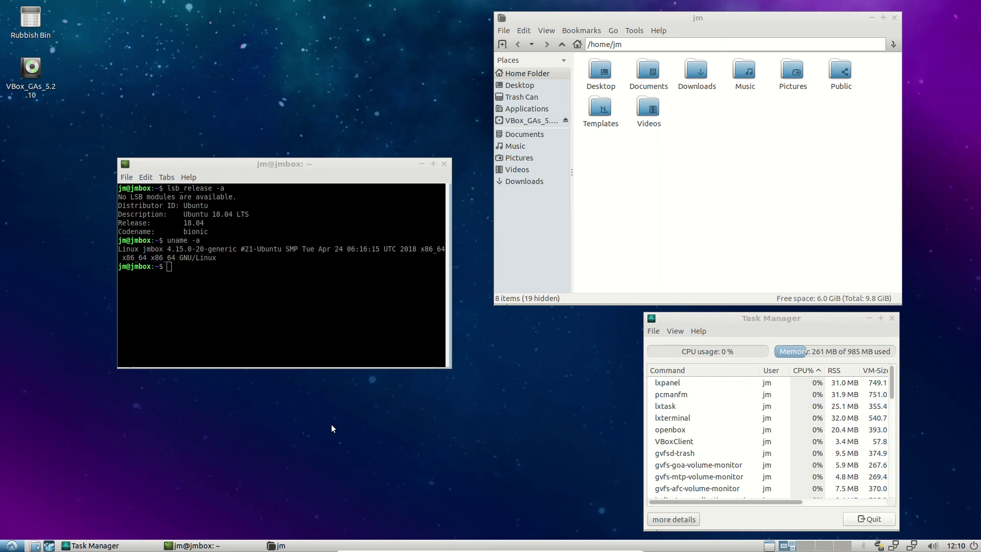